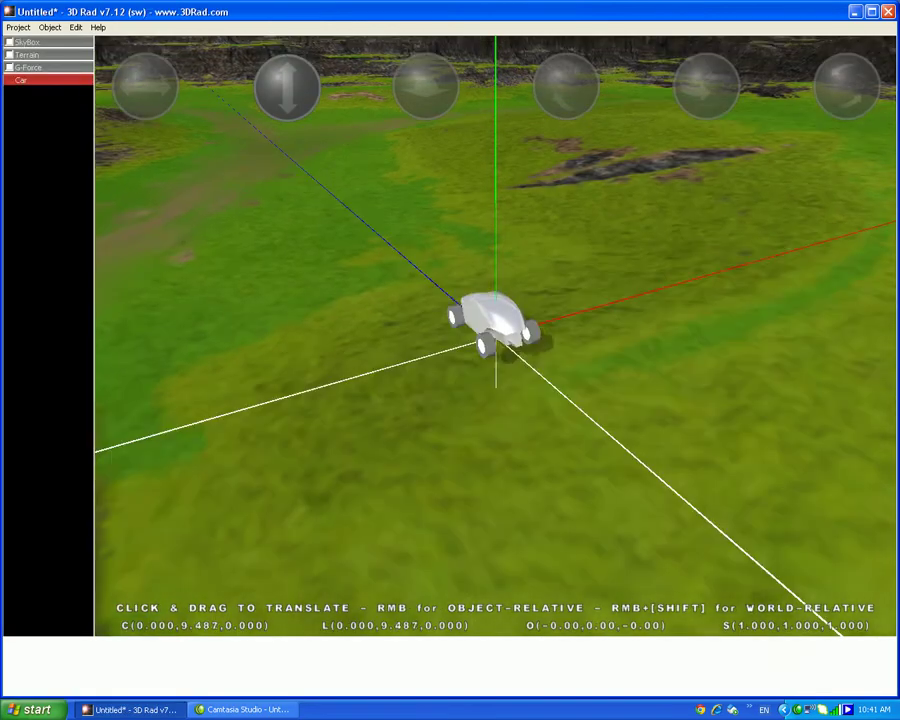
Add a CamChase object to the project
left_click(50, 28)
left_click(70, 40)
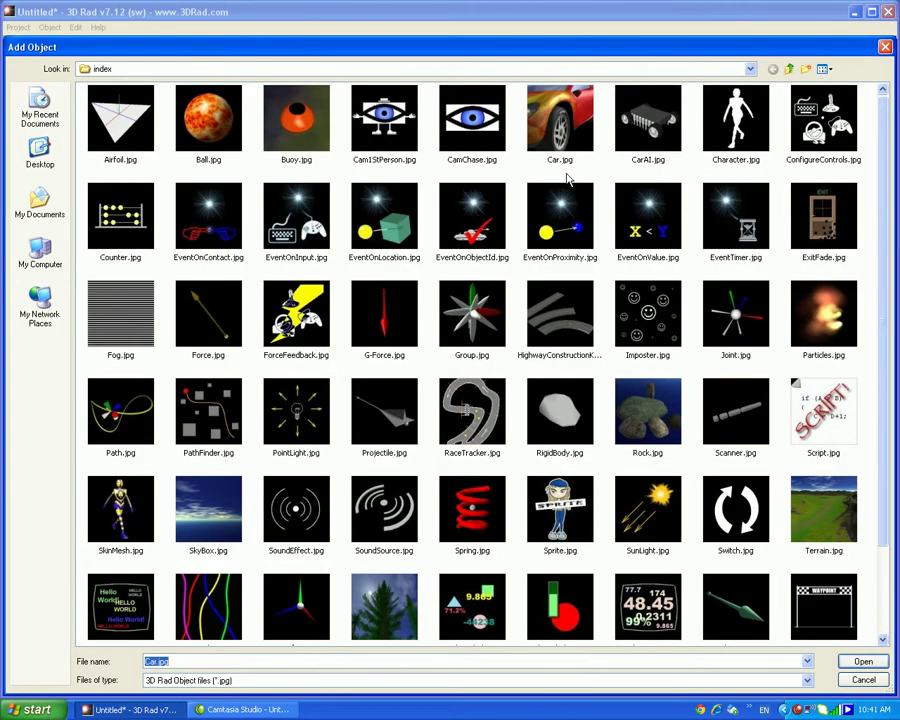
double_click(472, 118)
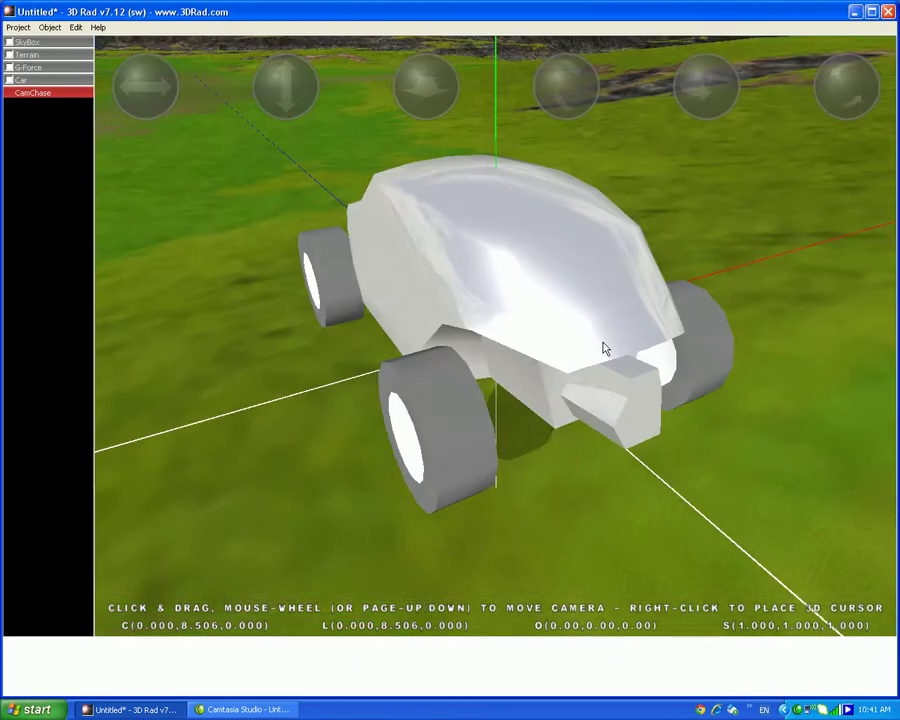
Position the CamChase camera behind and slightly above the car, at about (0.03, 10.08, -5.74)
scroll(600, 344, "down", 5)
mouse_move(428, 88)
left_mouse_down()
mouse_move(428, 112)
mouse_move(420, 90)
left_mouse_up()
left_click_drag(150, 87, 206, 87)
scroll(382, 269, "up", 5)
left_click_drag(555, 366, 490, 330)
left_click_drag(287, 87, 287, 42)
mouse_move(141, 104)
left_mouse_down()
mouse_move(133, 104)
mouse_move(141, 85)
left_mouse_up()
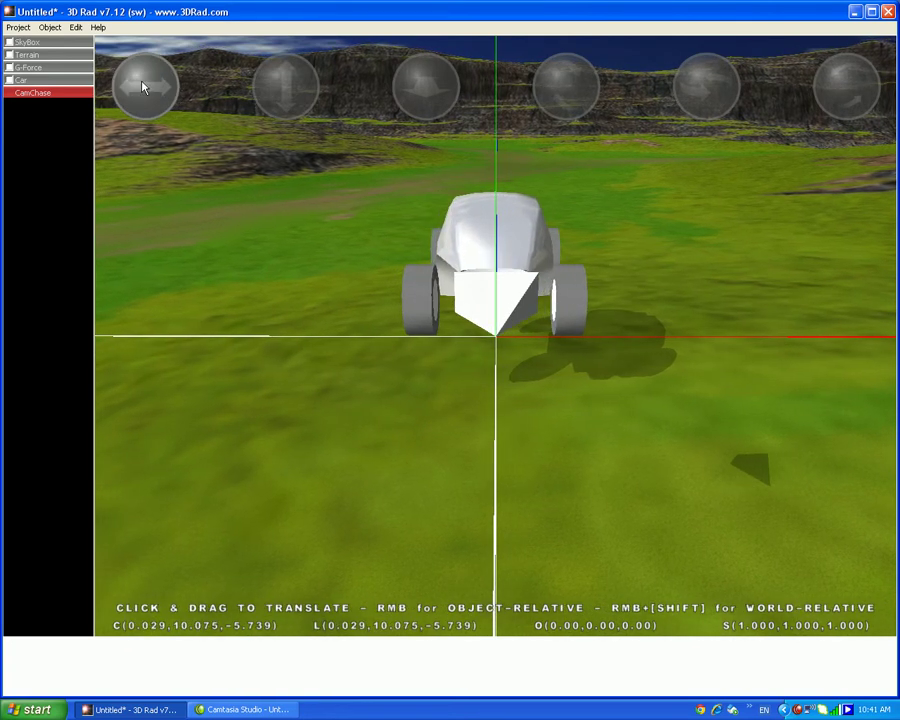
Add a Sprite object to the project
left_click(49, 27)
left_click(60, 37)
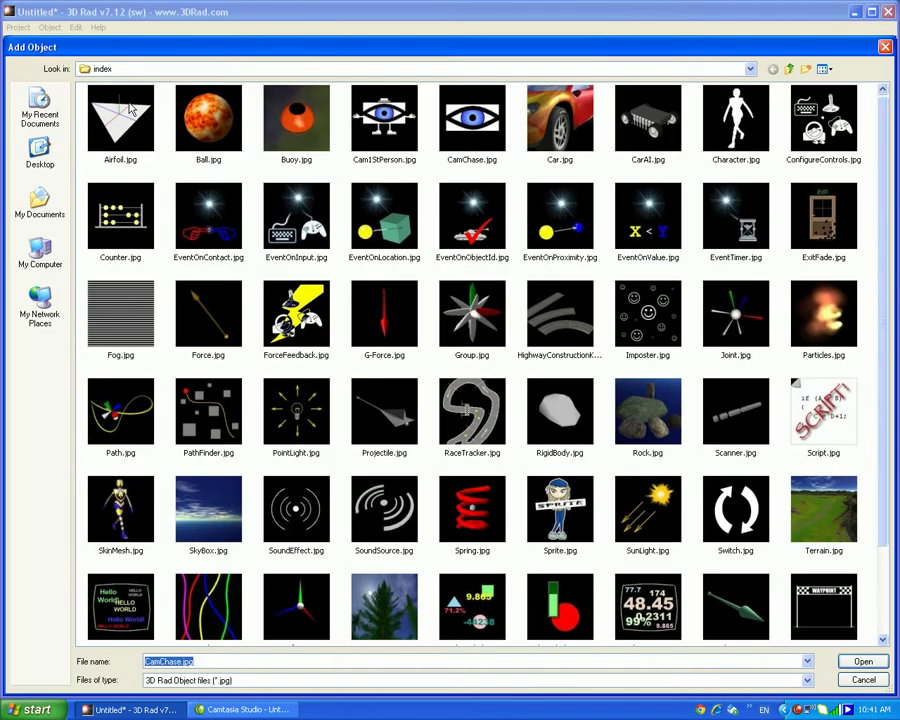
double_click(560, 510)
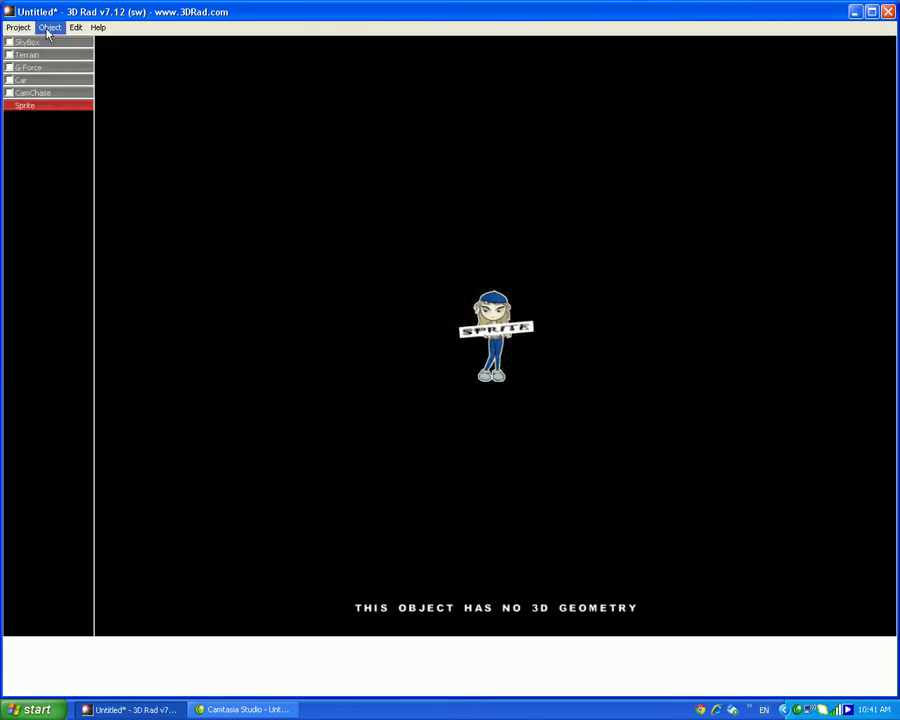
Change the new sprite's source image to rotarydialA.dds in its properties
double_click(54, 105)
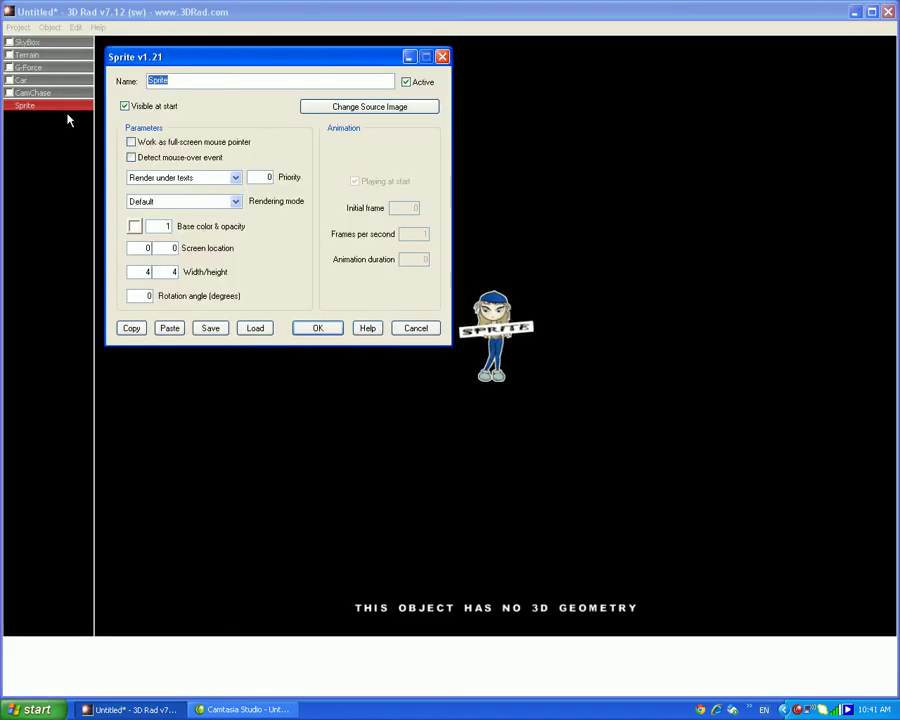
left_click(364, 107)
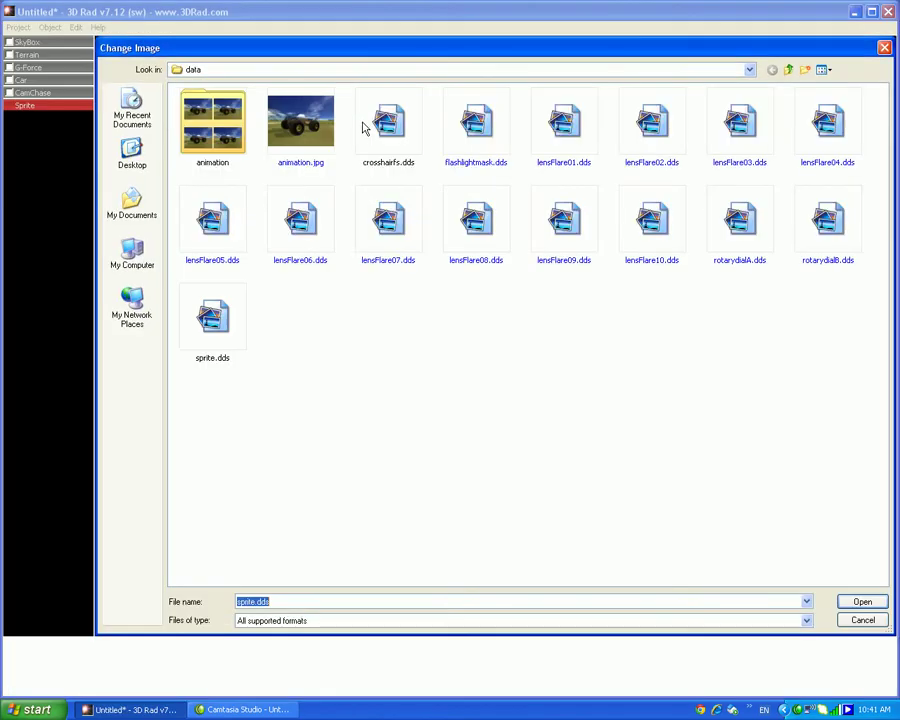
double_click(750, 248)
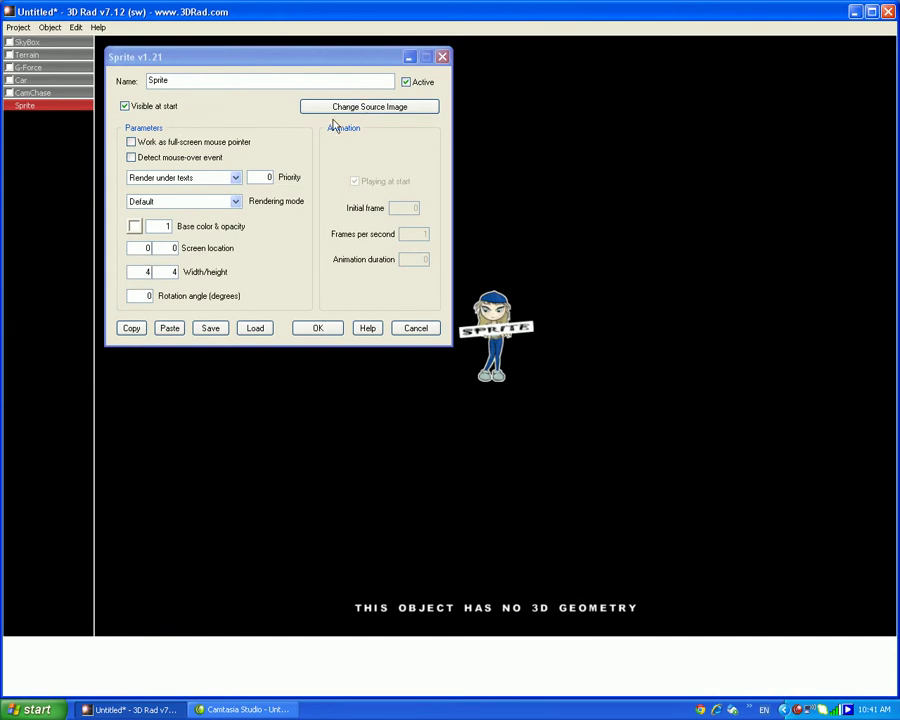
left_click(350, 110)
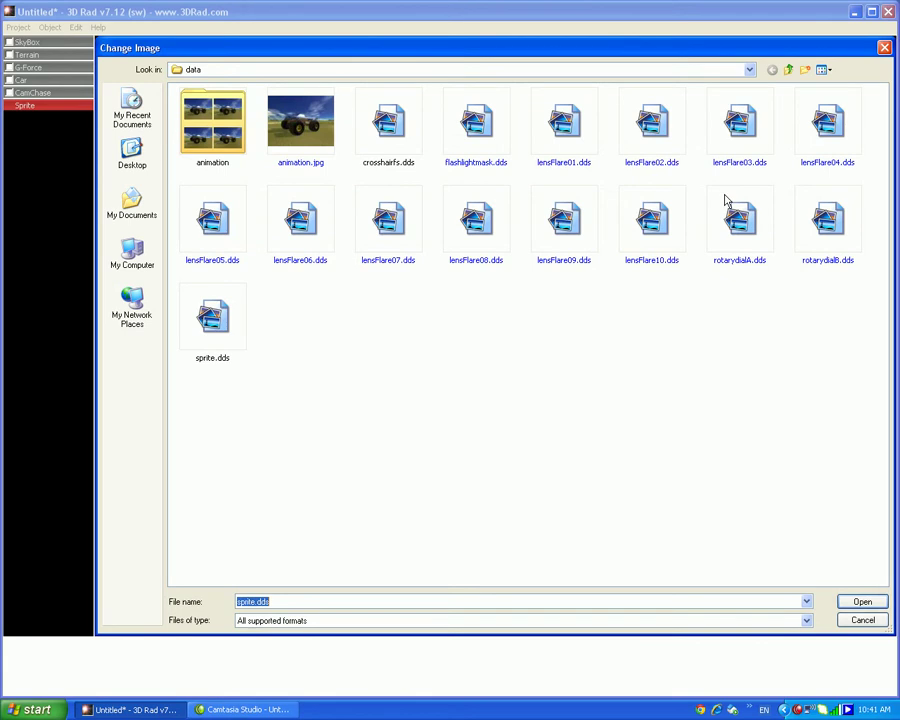
key("Escape")
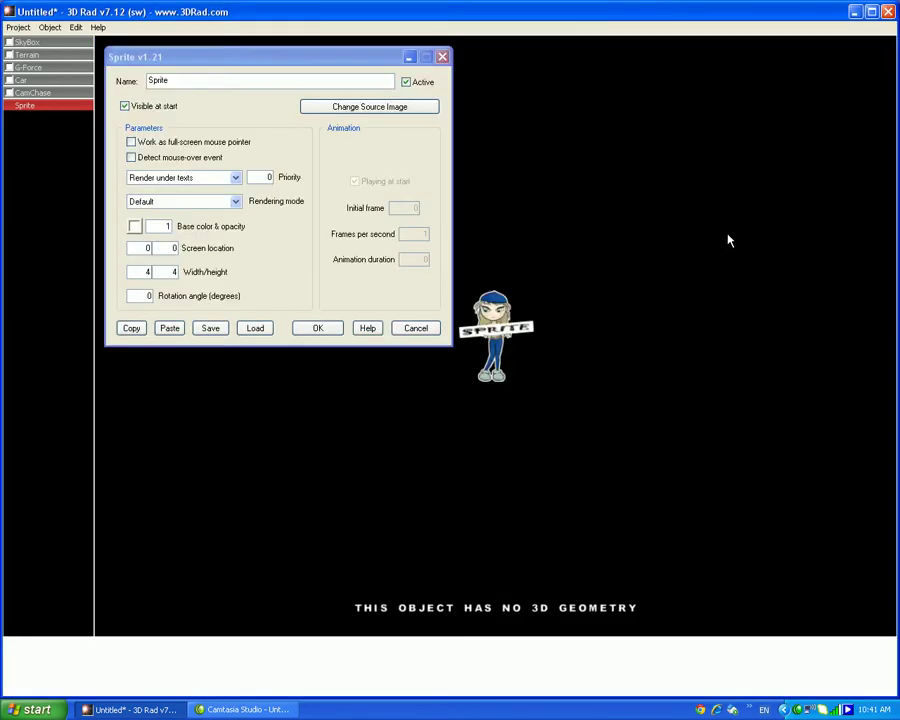
Set the dial sprite's width and height to 8 and move it to the lower centre of the game view
double_click(147, 271)
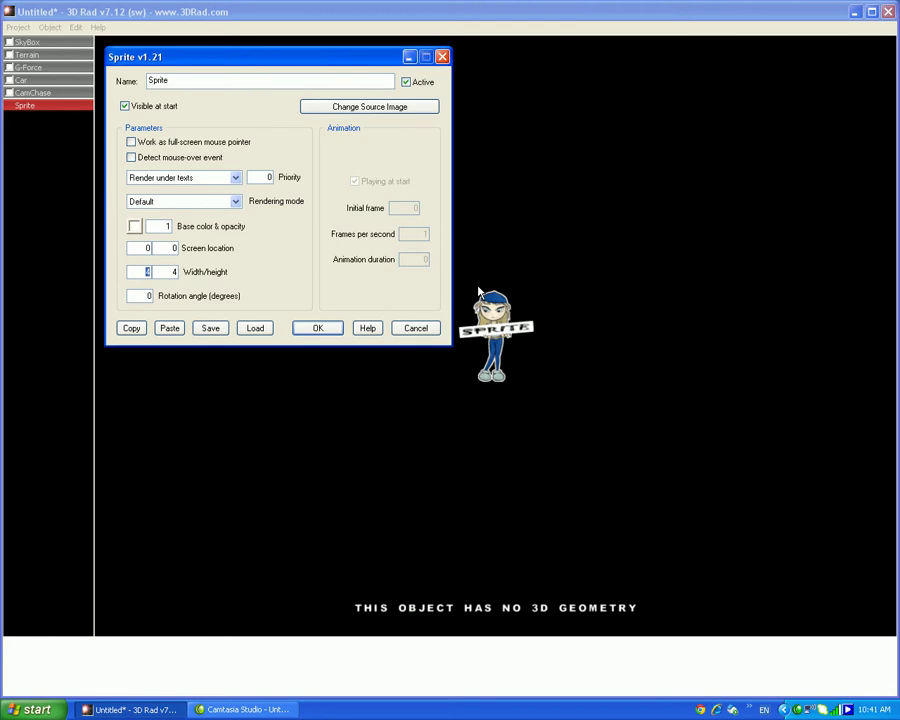
type("8")
key("Tab")
left_click(322, 328)
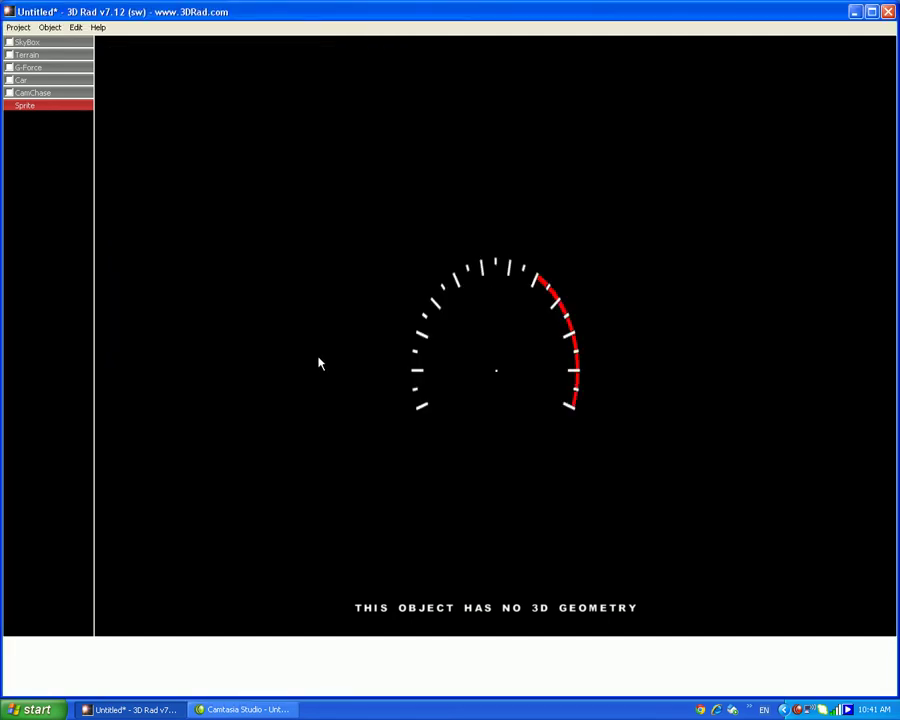
left_click_drag(501, 354, 503, 515)
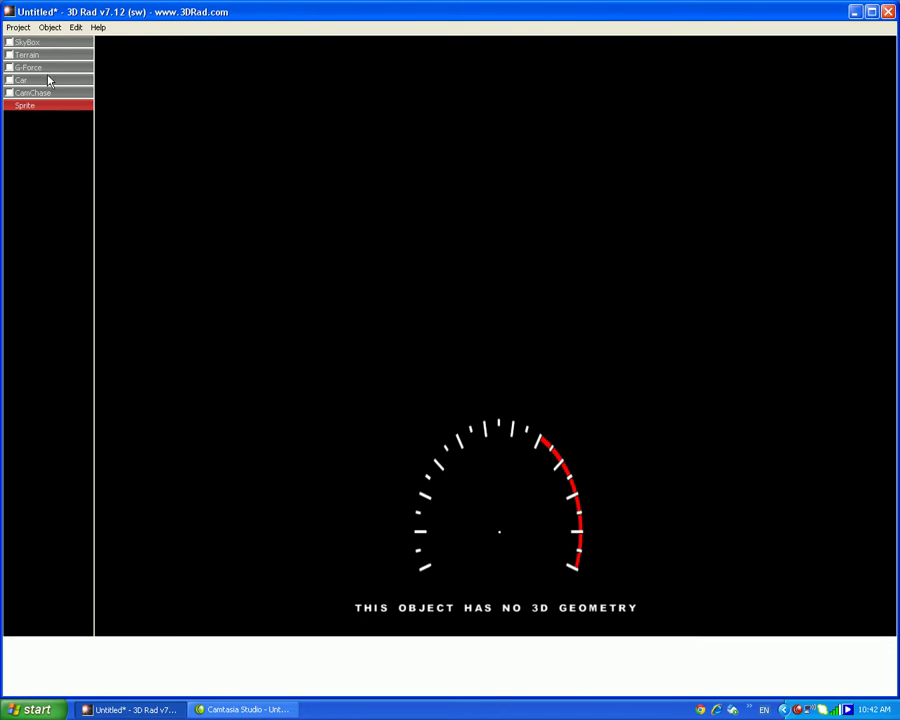
Add a second Sprite object and rename the first sprite as "Sprite - dial"
left_click(48, 26)
left_click(52, 40)
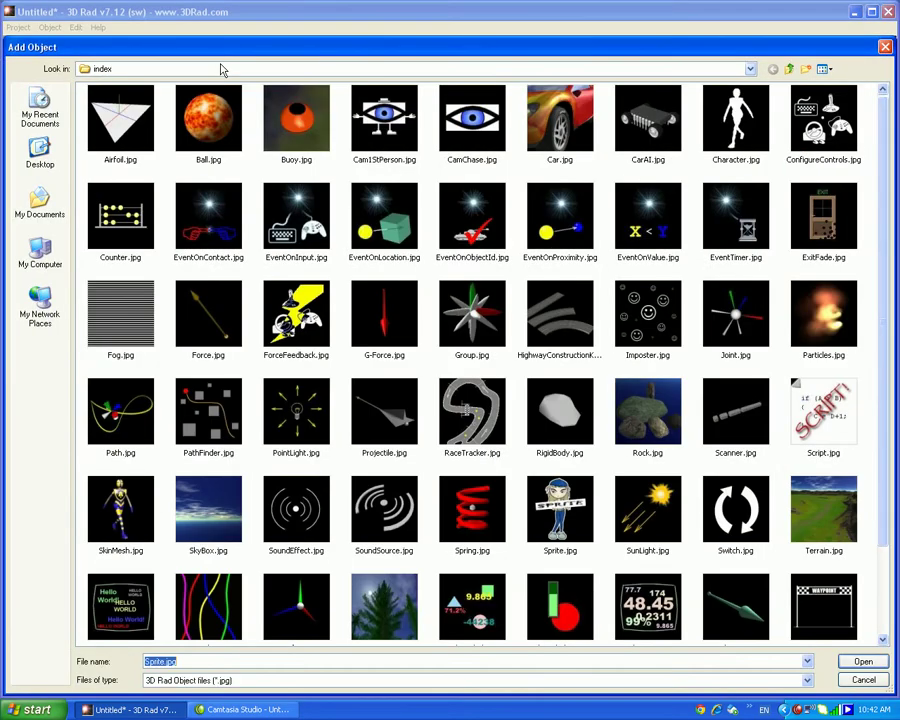
double_click(562, 500)
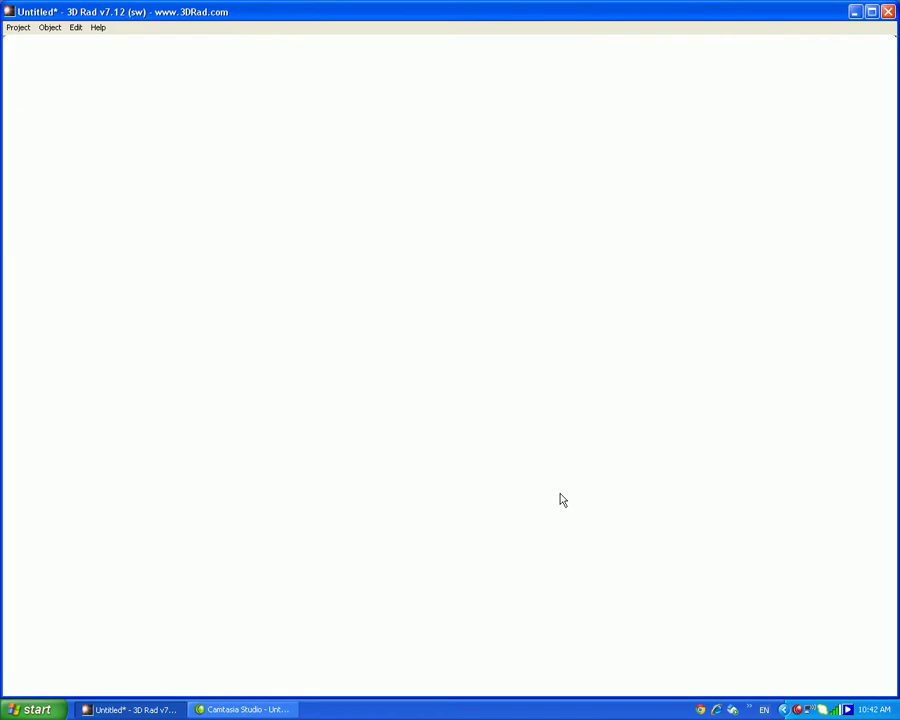
double_click(34, 107)
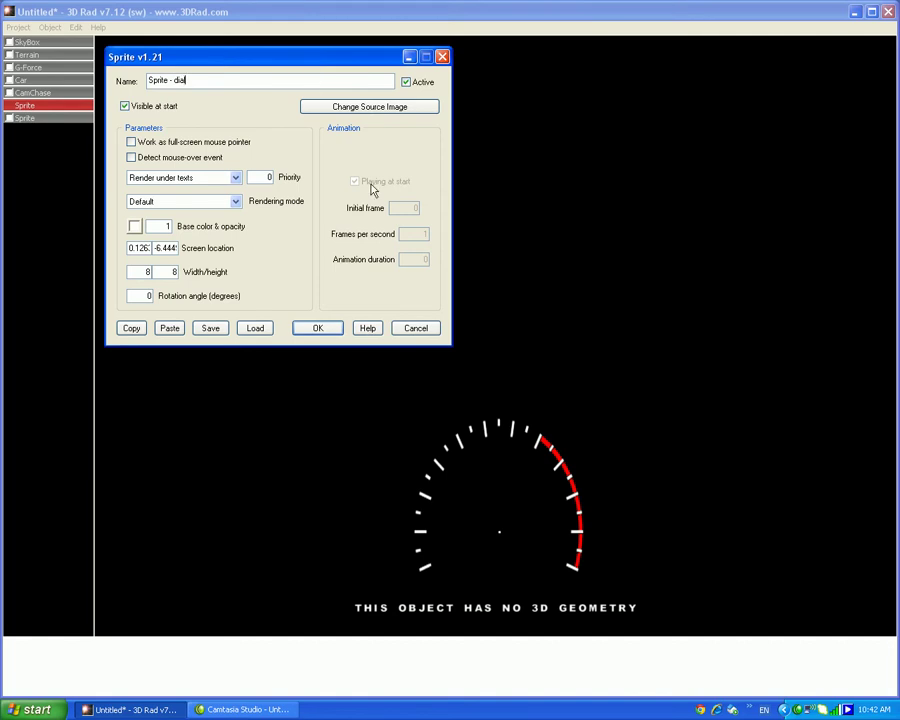
left_click(317, 328)
Rename the second sprite as "Sprite - arrow" and change its source image to rotarydialB.dds
double_click(36, 119)
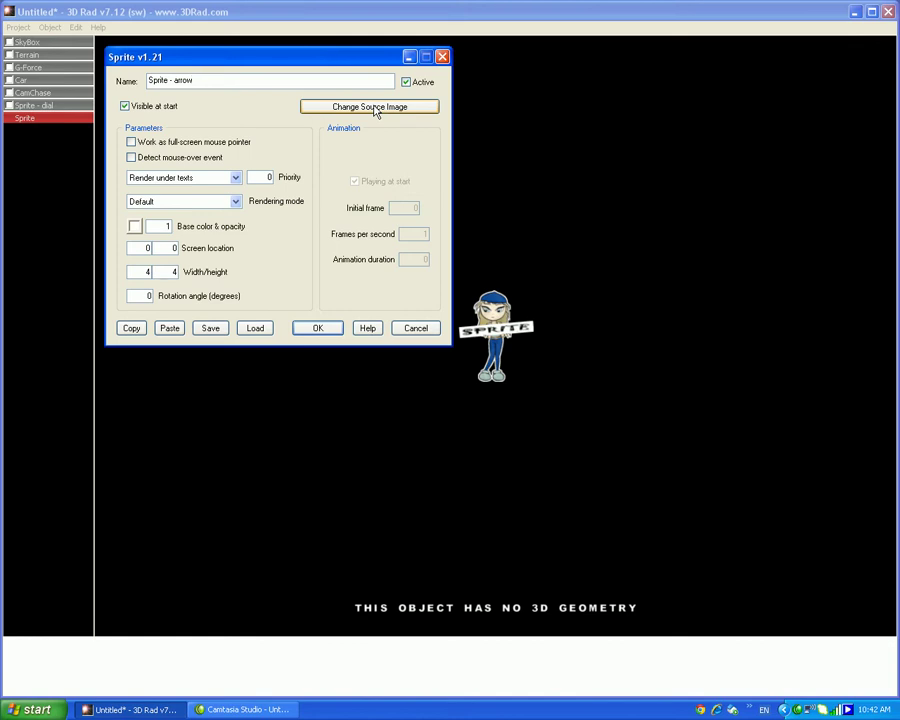
left_click(372, 107)
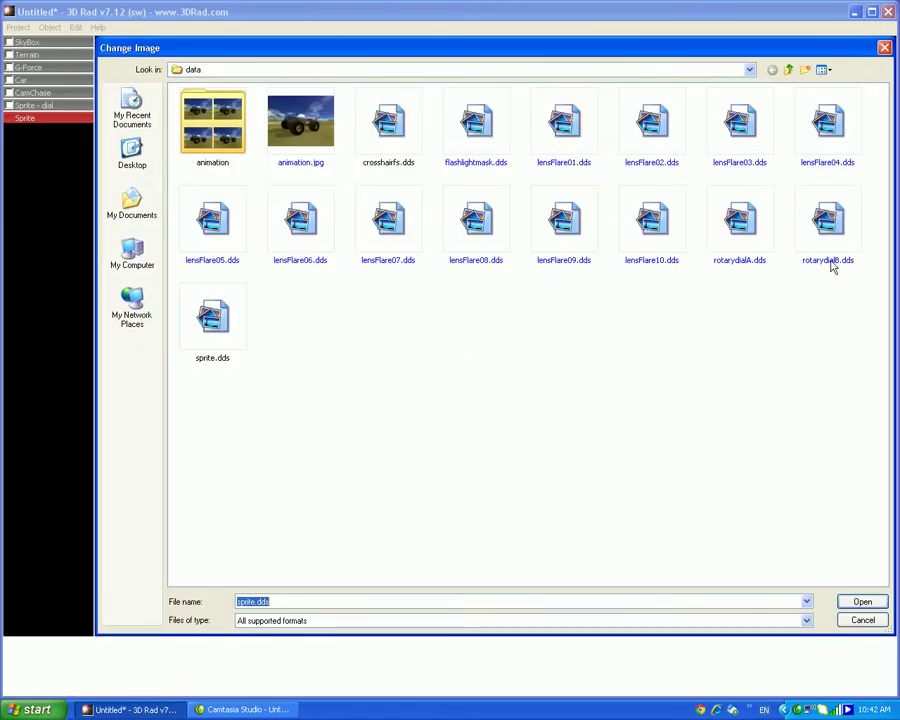
double_click(830, 222)
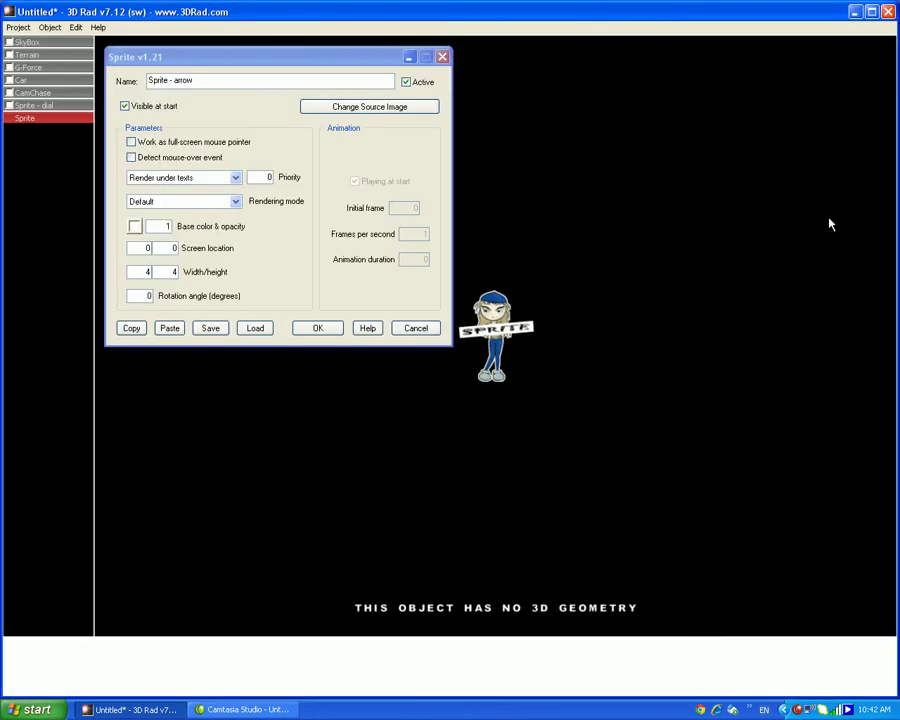
Resize the arrow sprite with a width of 2 and a new height, and move it down onto the dial's centre point
left_click(139, 272)
type("2")
key("Tab")
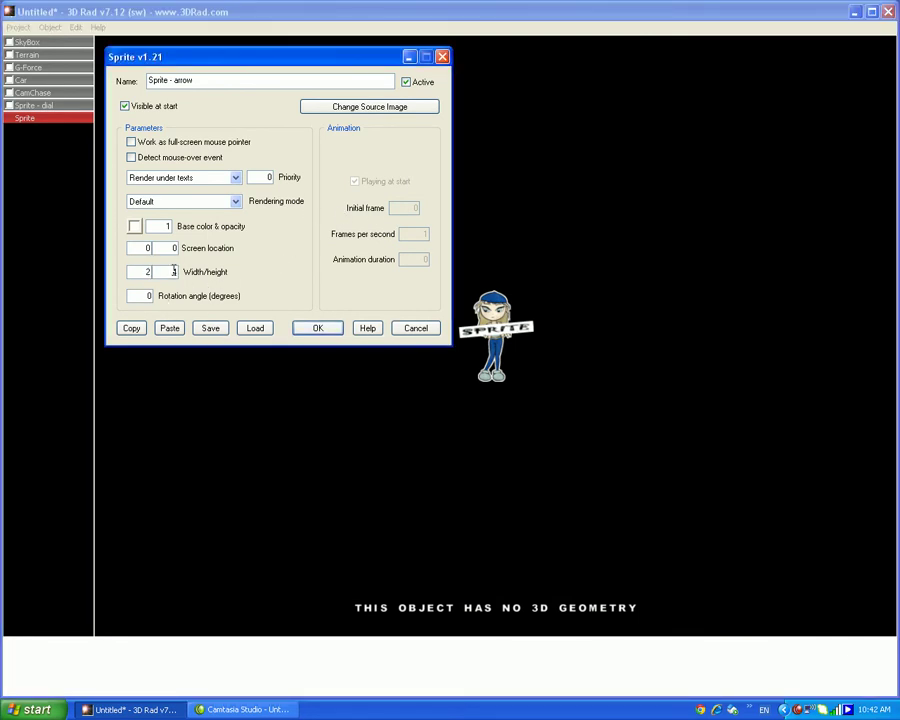
type("4")
left_click(308, 331)
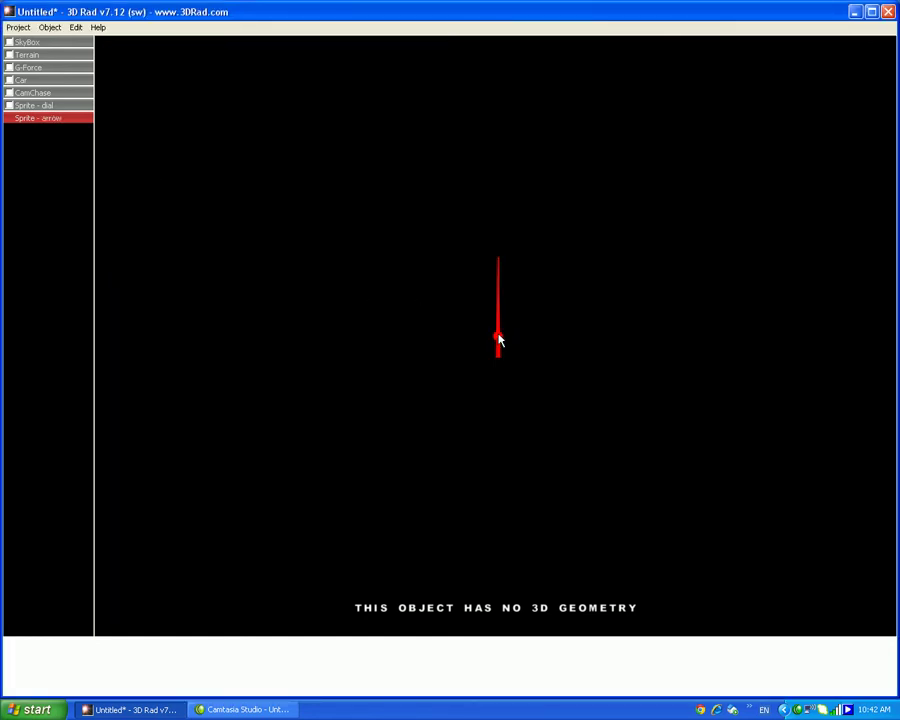
left_click_drag(498, 338, 500, 538)
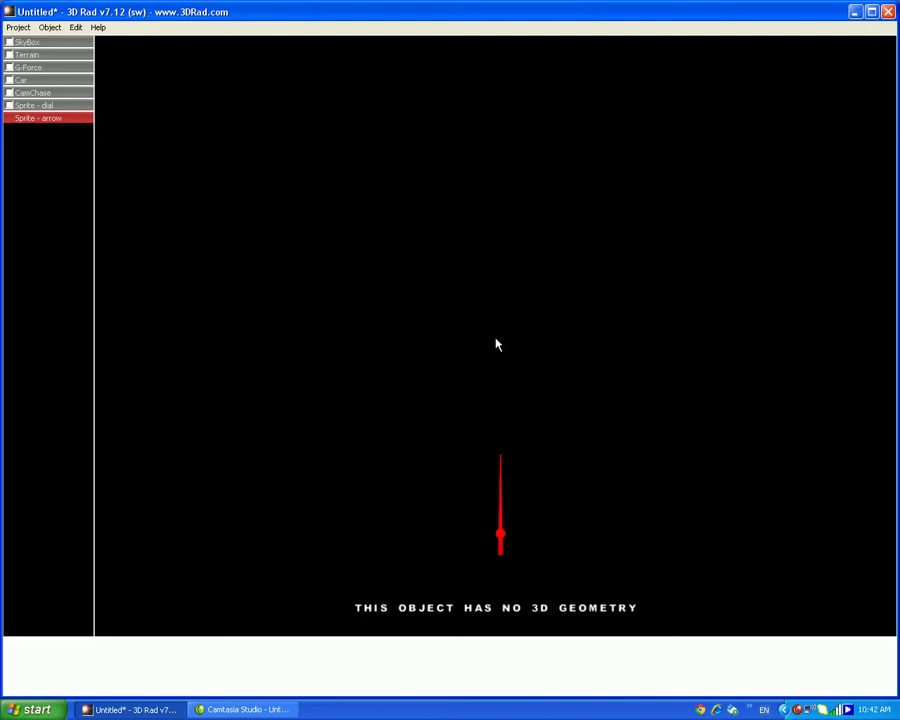
Add a Script object to the project
left_click(49, 27)
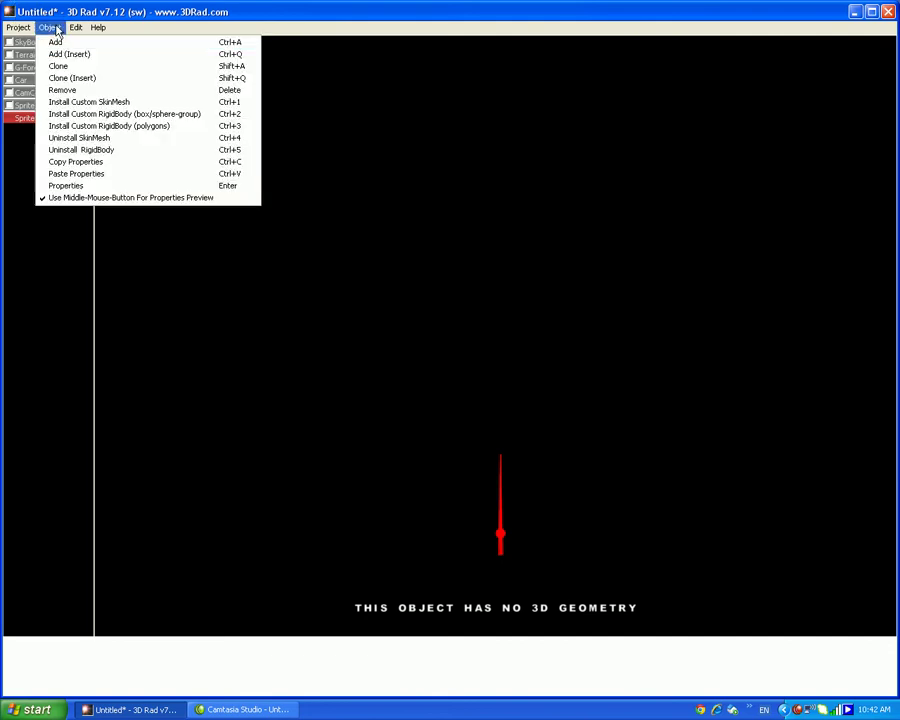
left_click(53, 41)
left_click_drag(879, 285, 869, 489)
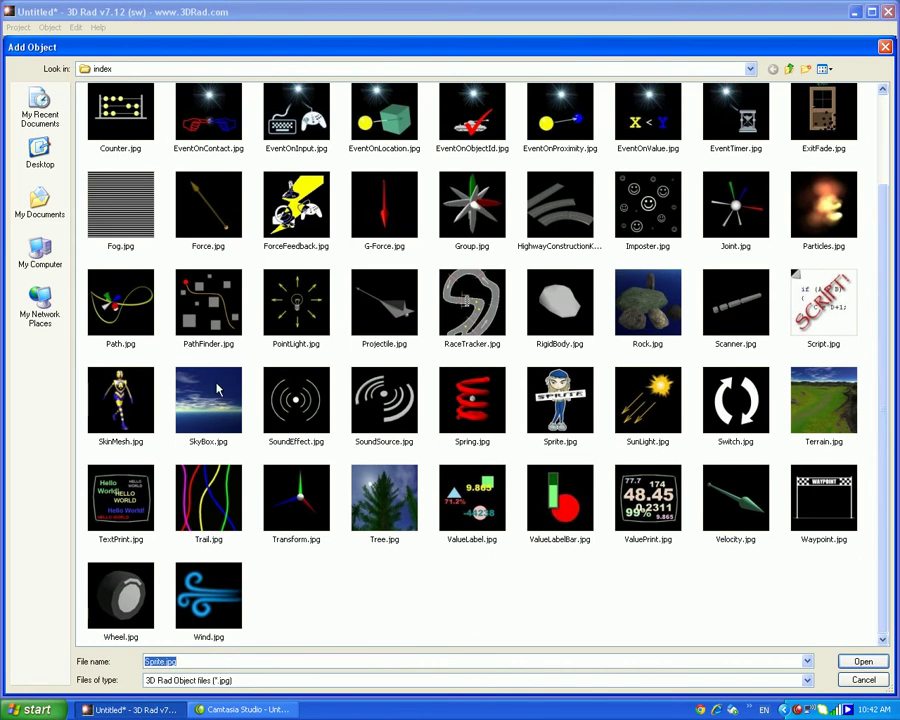
left_click(832, 298)
double_click(832, 298)
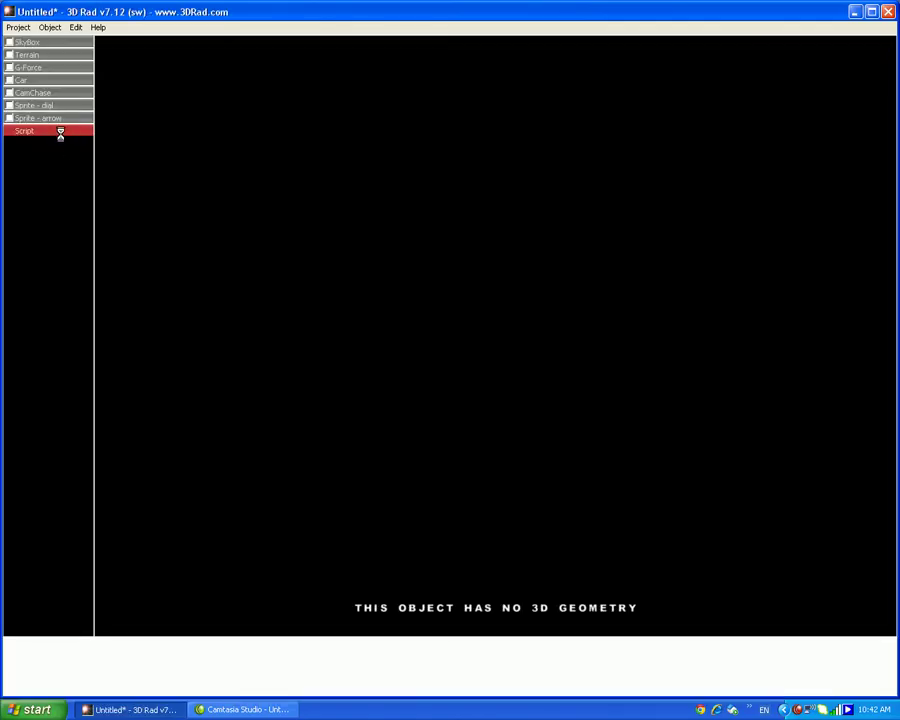
Load the Speedometer.obs settings into the Script object and accept them
double_click(60, 131)
left_click(297, 72)
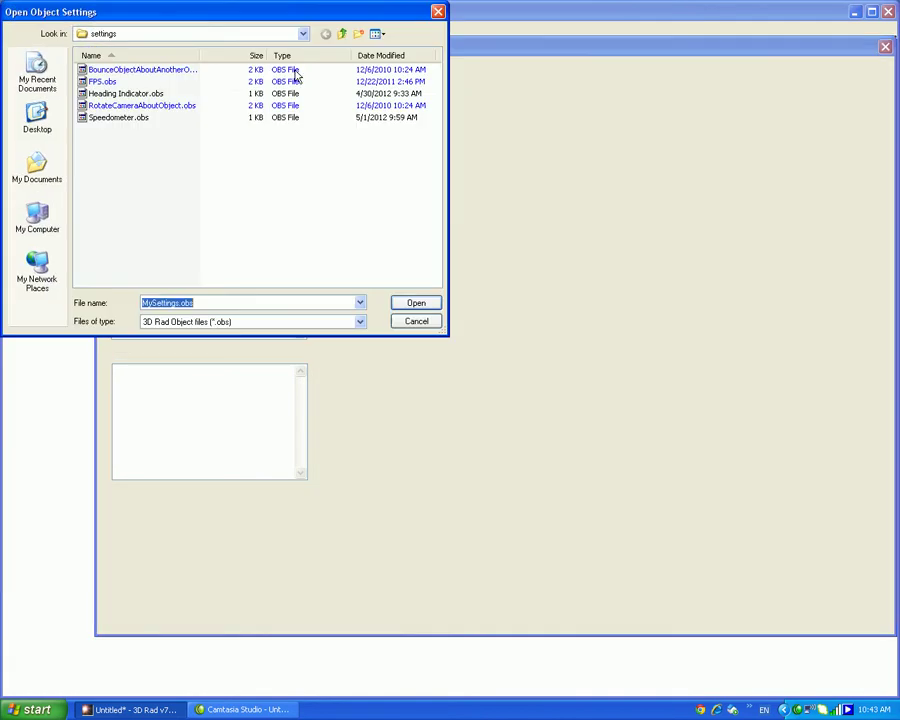
double_click(115, 117)
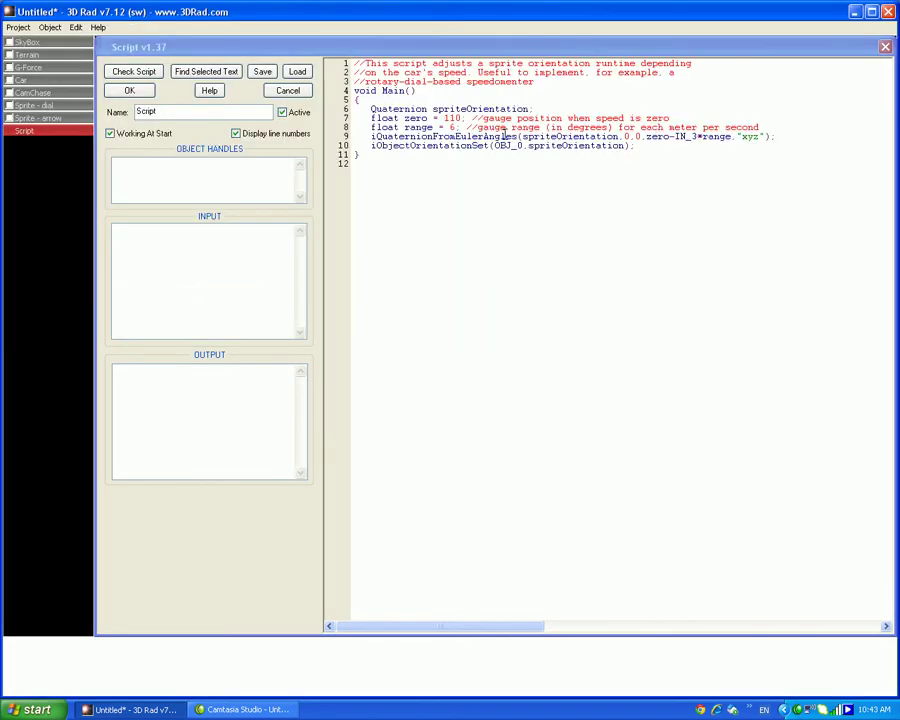
left_click(129, 90)
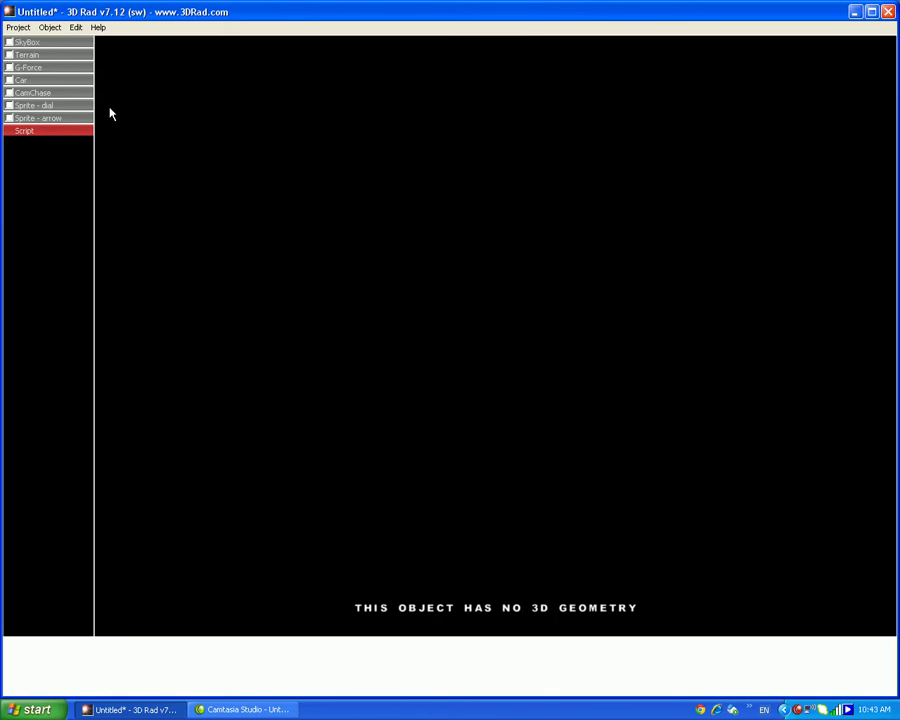
Link the Terrain to the Car and CamChase objects, and link the G-Force to the Car
left_click(39, 55)
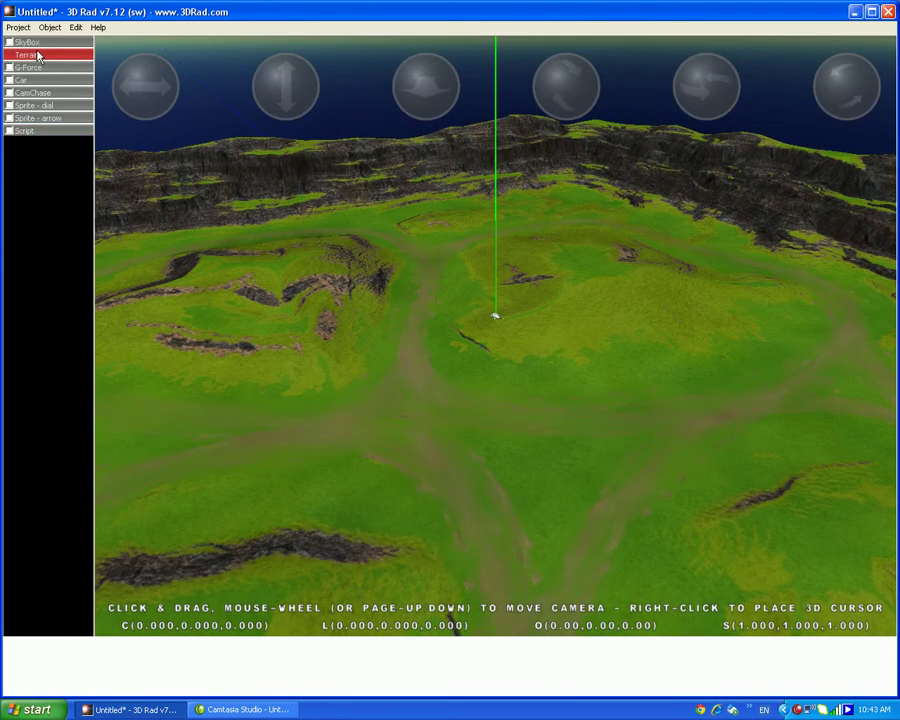
left_click(9, 80)
left_click(9, 92)
left_click(37, 68)
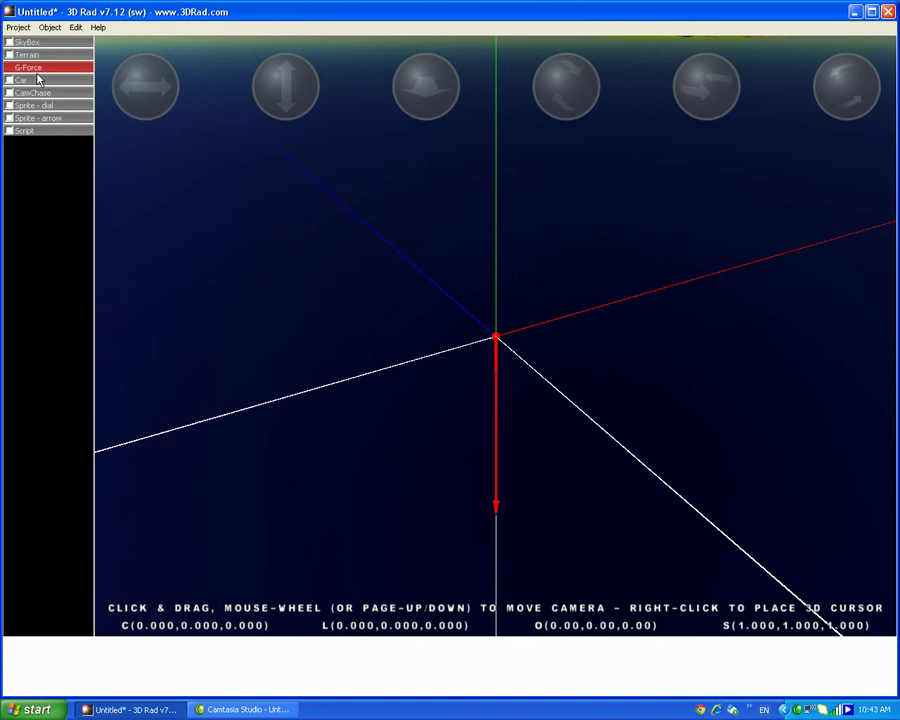
left_click(9, 80)
Link the Car to the CamChase and Script objects
left_click(30, 81)
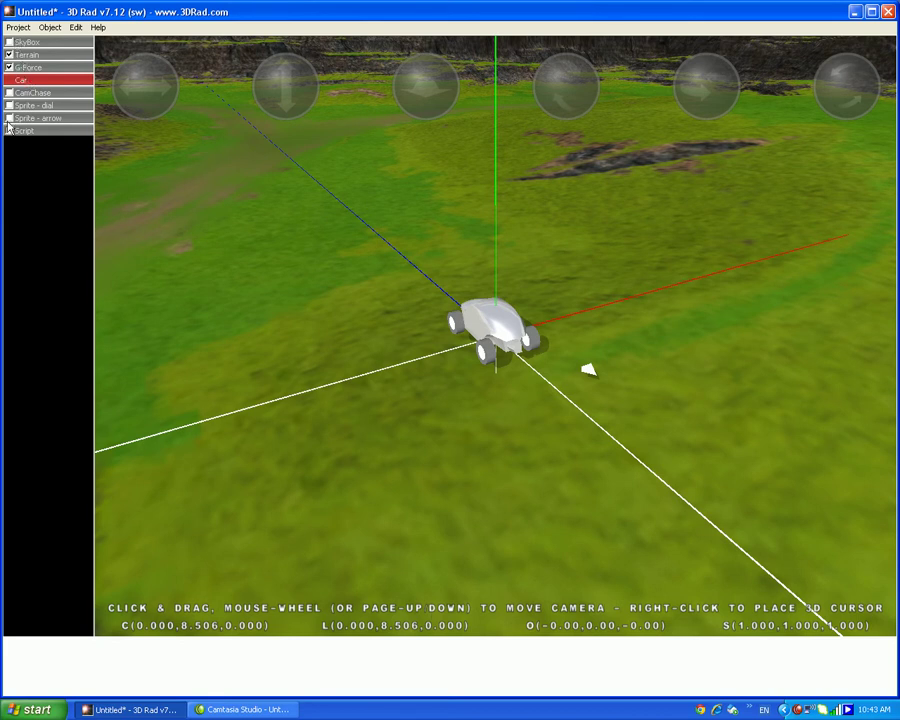
left_click(9, 92)
left_click(9, 130)
Set the CamChase translation speed to 0.997 and change its Terrain relationship to AVOID
left_click(41, 95)
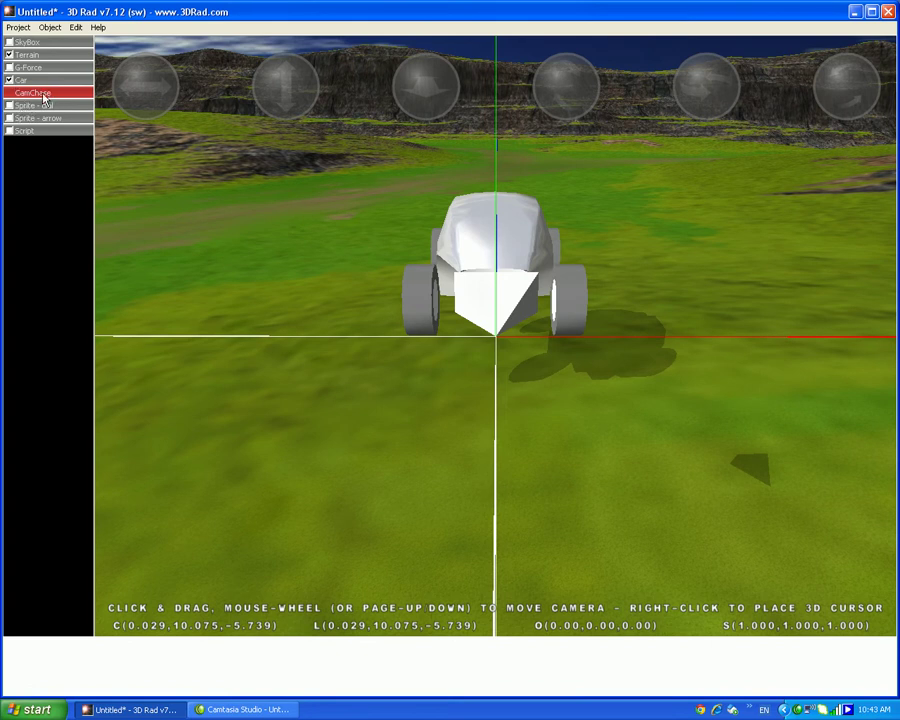
double_click(50, 95)
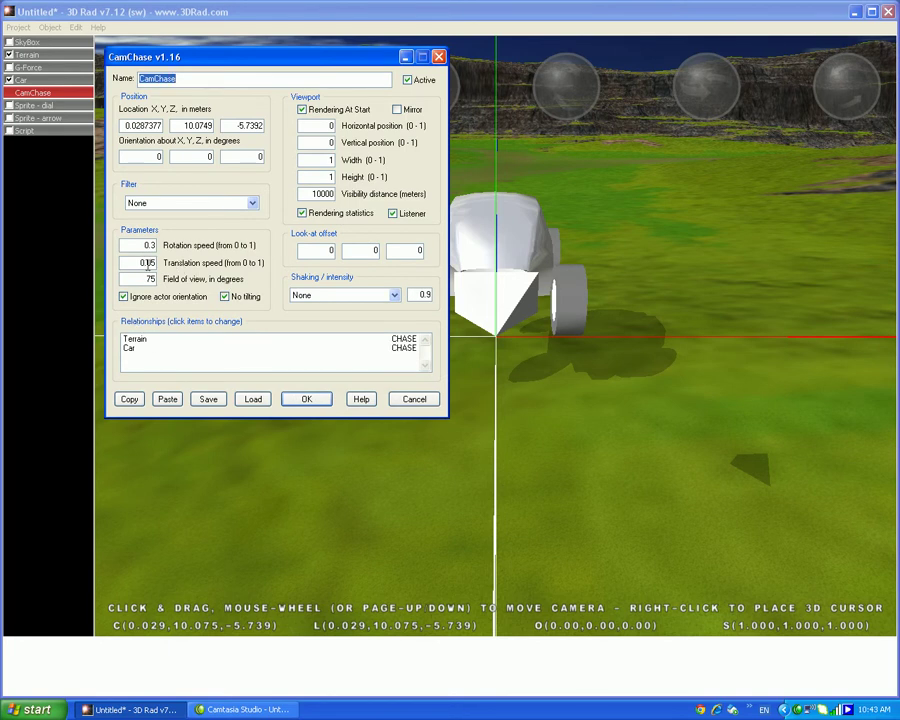
left_click(150, 262)
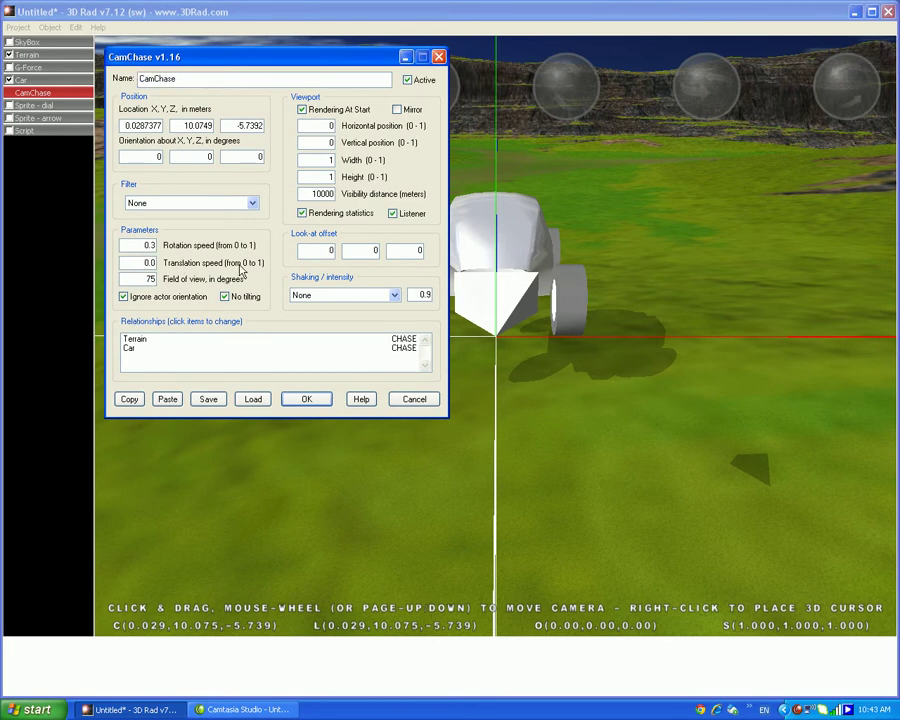
type("99")
left_click(405, 339)
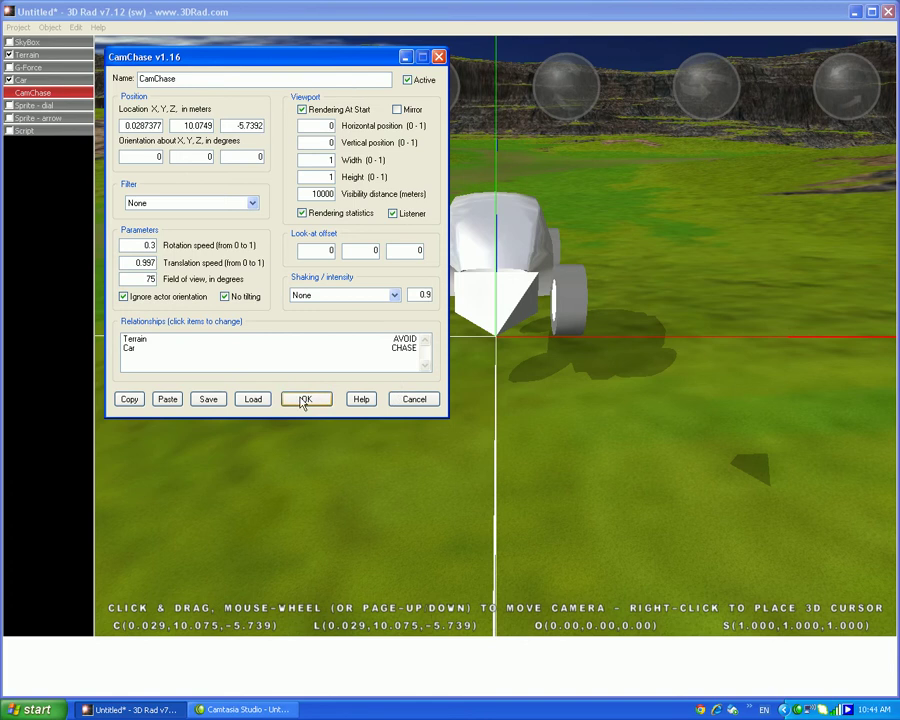
left_click(302, 400)
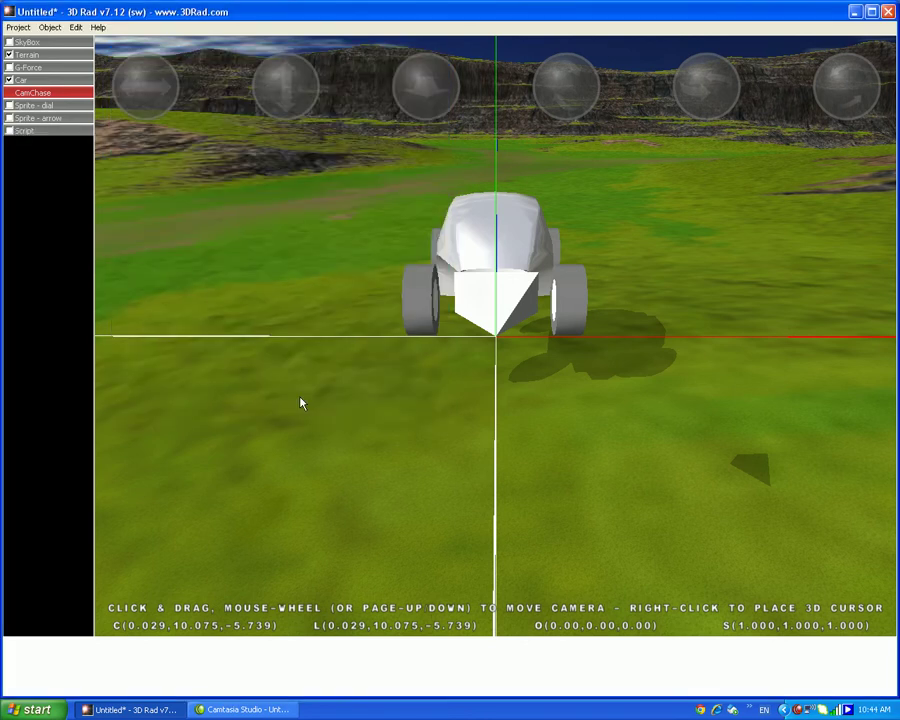
Link the arrow sprite to the Script object
left_click(37, 118)
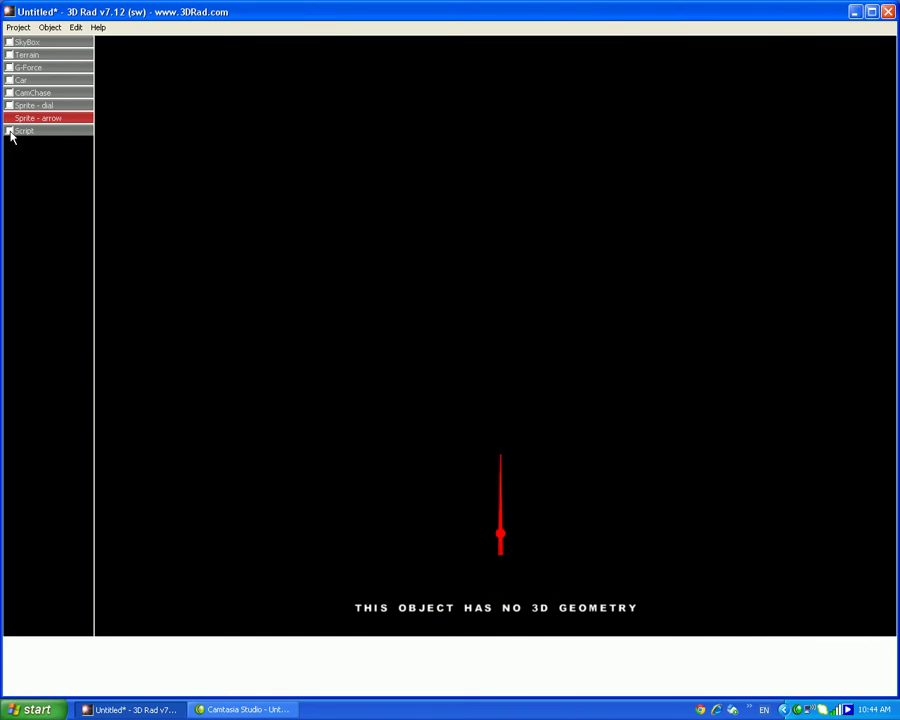
left_click(24, 132)
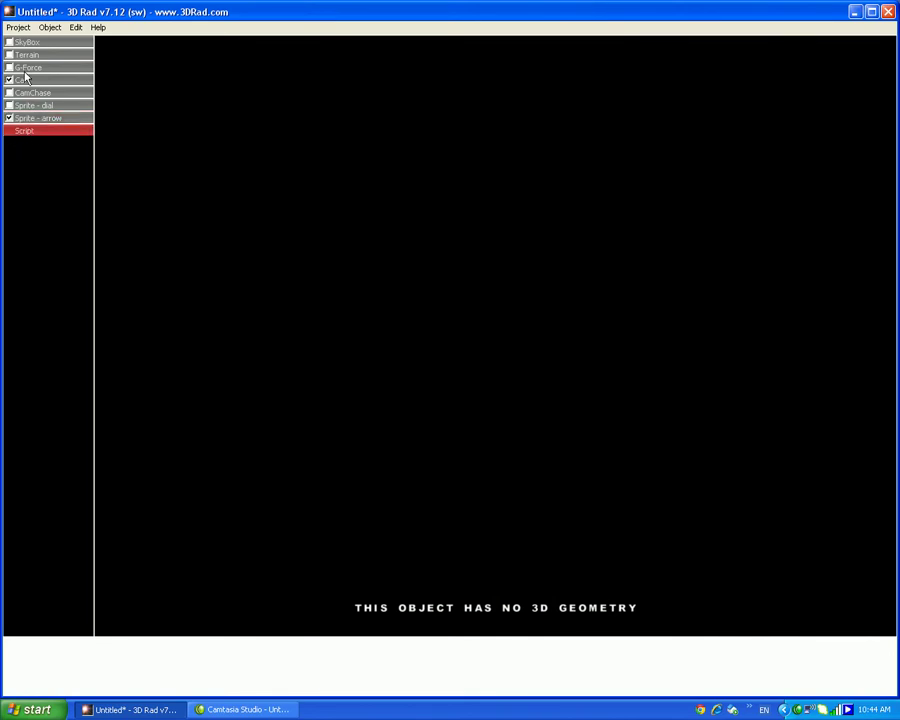
Edit the speedometer script so it rotates the arrow sprite OBJ_22 and reads the car's speed from IN_0, and accept the changes
double_click(40, 138)
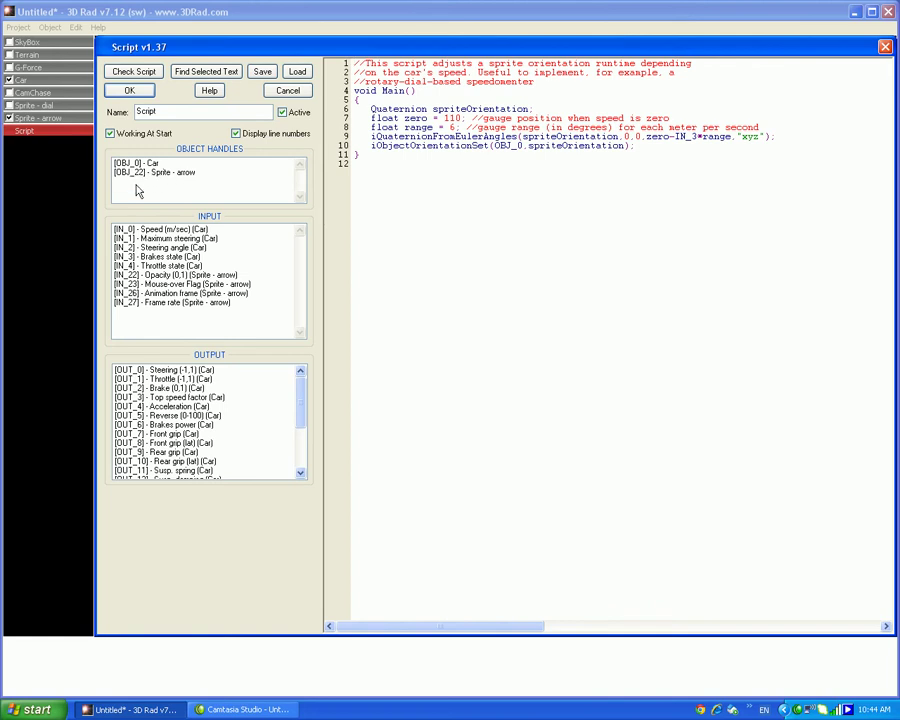
left_click(659, 154)
key("BackSpace")
type("22")
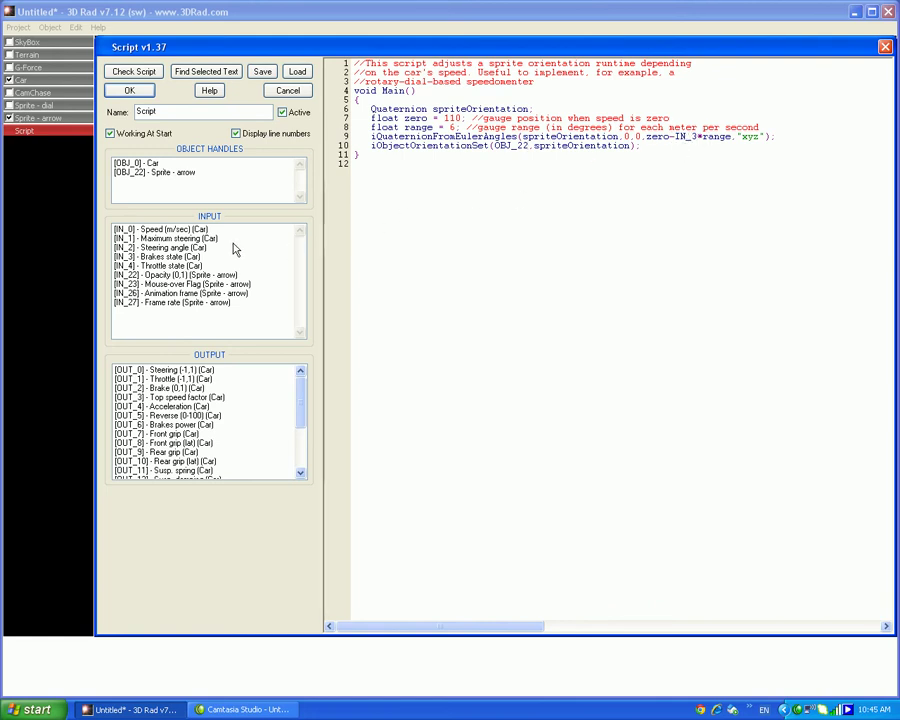
left_click(527, 145)
type("0")
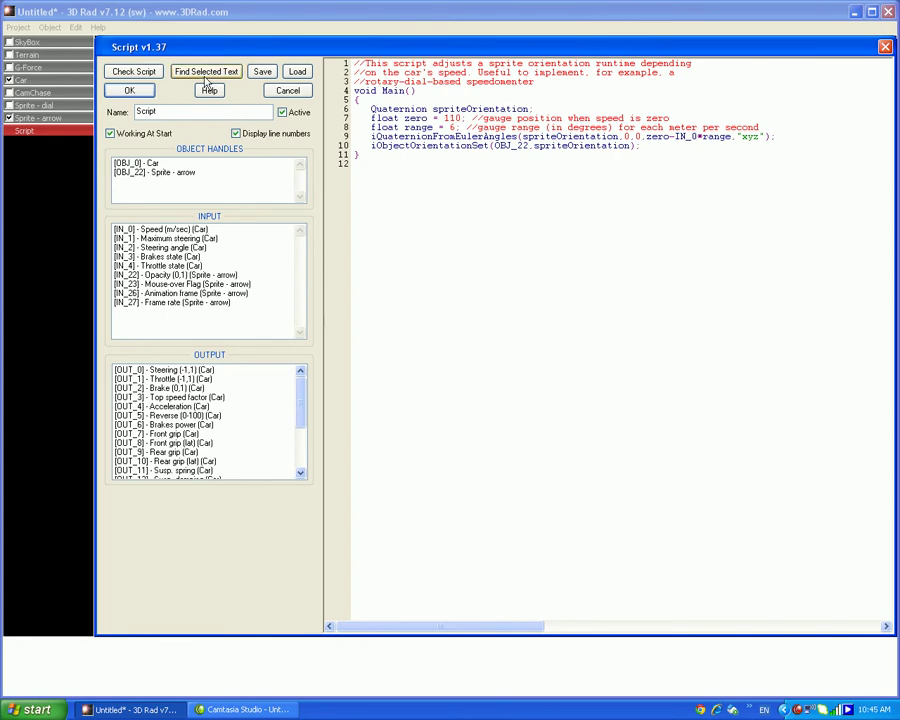
left_click(127, 92)
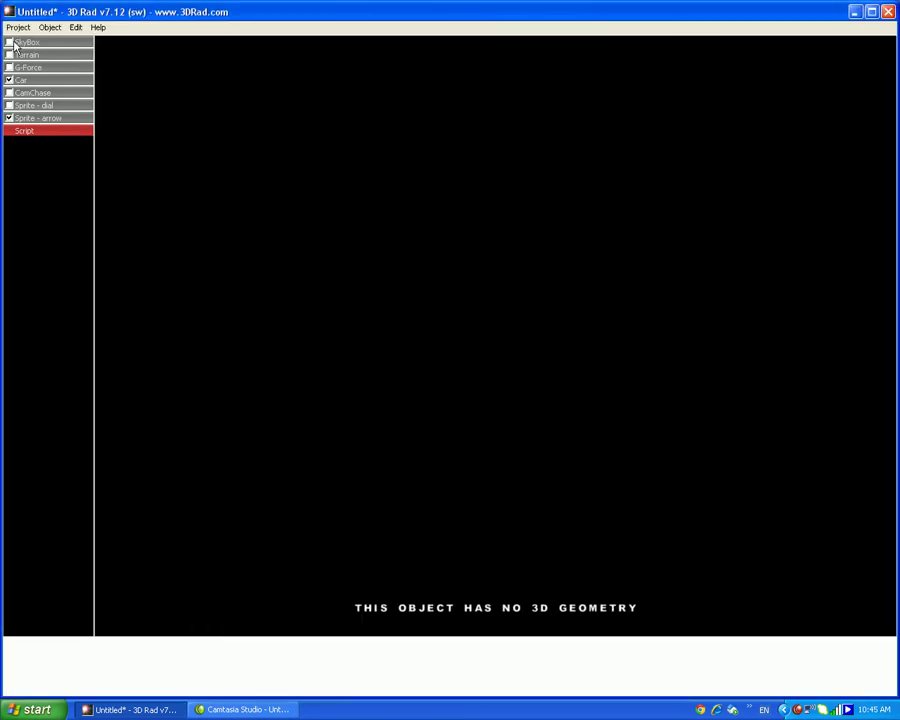
Run the project and drive the car forward with a right turn to test the speedometer arrow
left_click(19, 27)
left_click(62, 128)
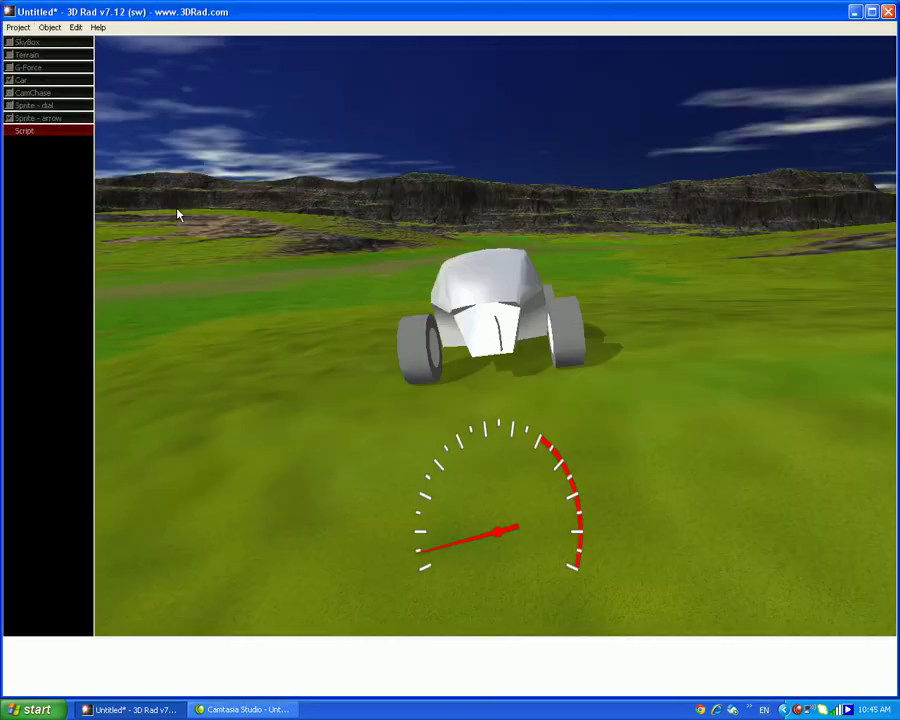
key("Up")
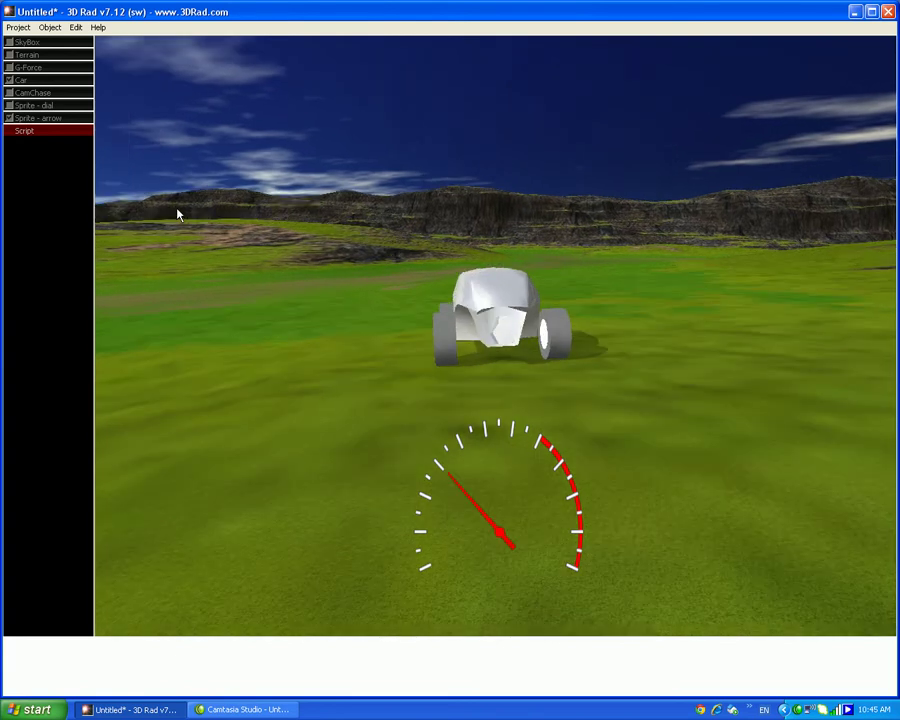
key("Right")
key("Up")
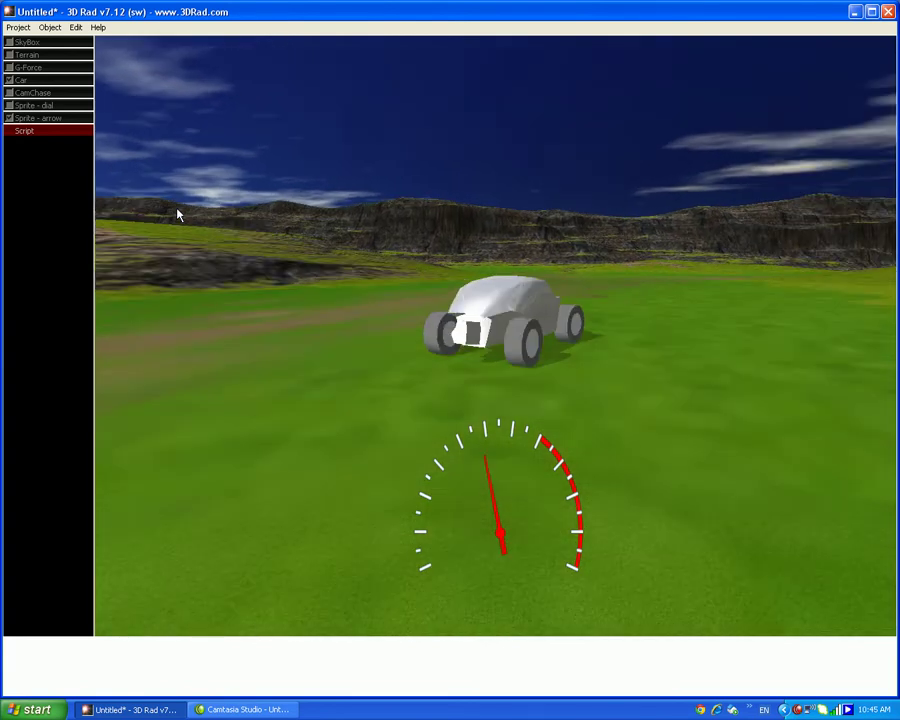